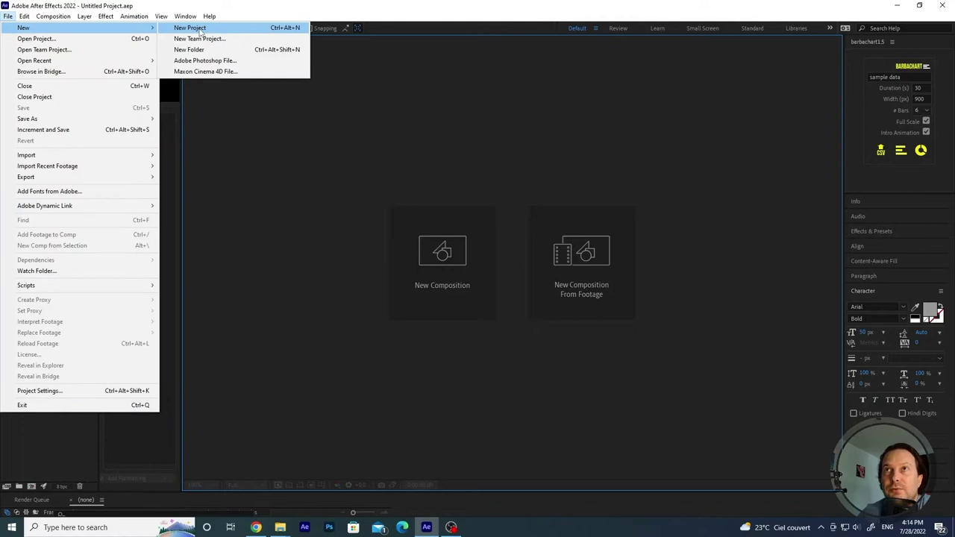
# Create a new empty project and bring focus to the BarbaChart panel
pyautogui.click(201, 31)
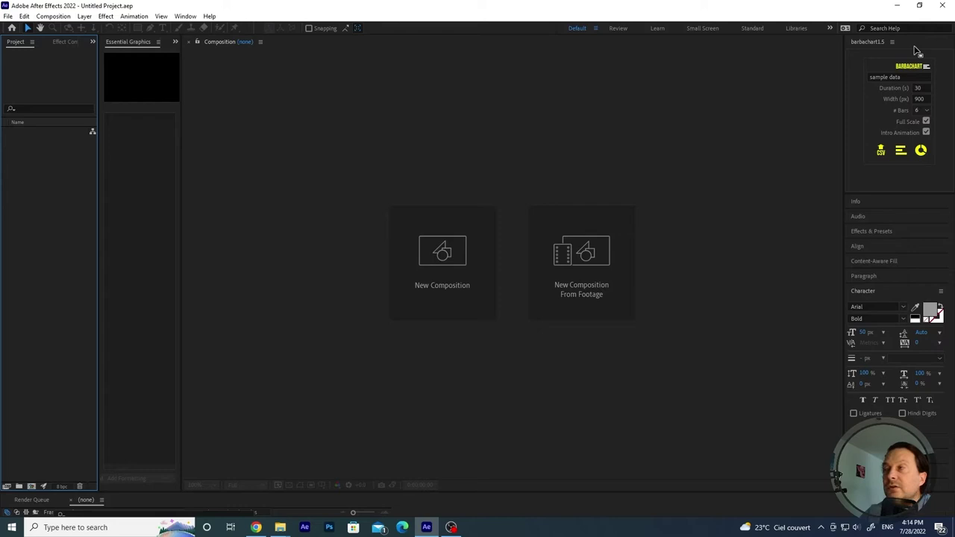
pyautogui.click(917, 46)
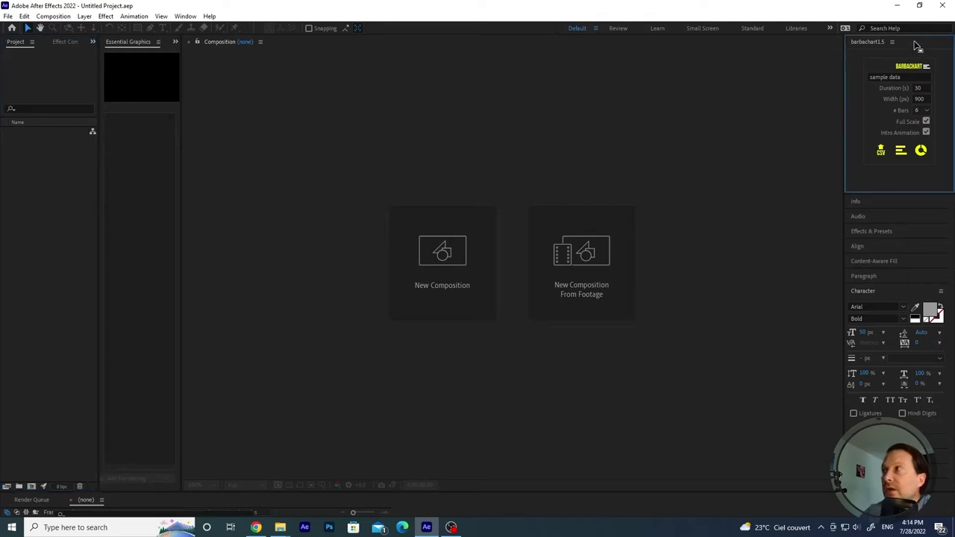
# Import sampledata1.csv into BarbaChart and rename the chart data to 'sample data'
pyautogui.click(880, 150)
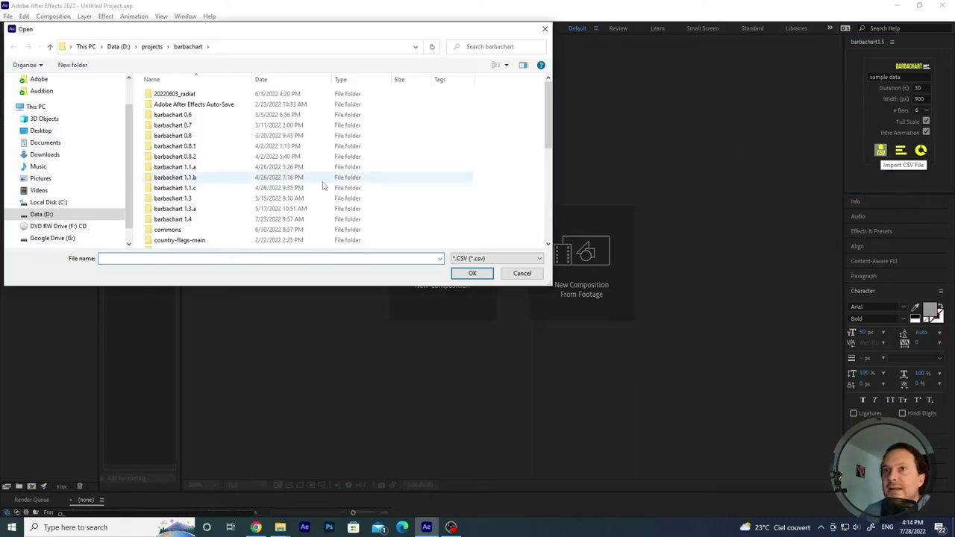
pyautogui.scroll(-2, 288, 182)
pyautogui.scroll(-2, 288, 183)
pyautogui.scroll(-3, 184, 195)
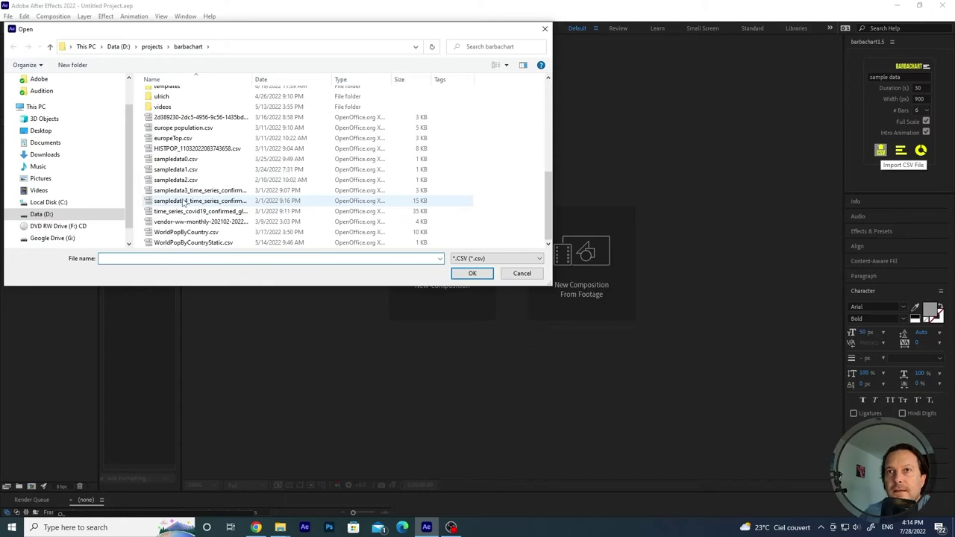
pyautogui.doubleClick(177, 169)
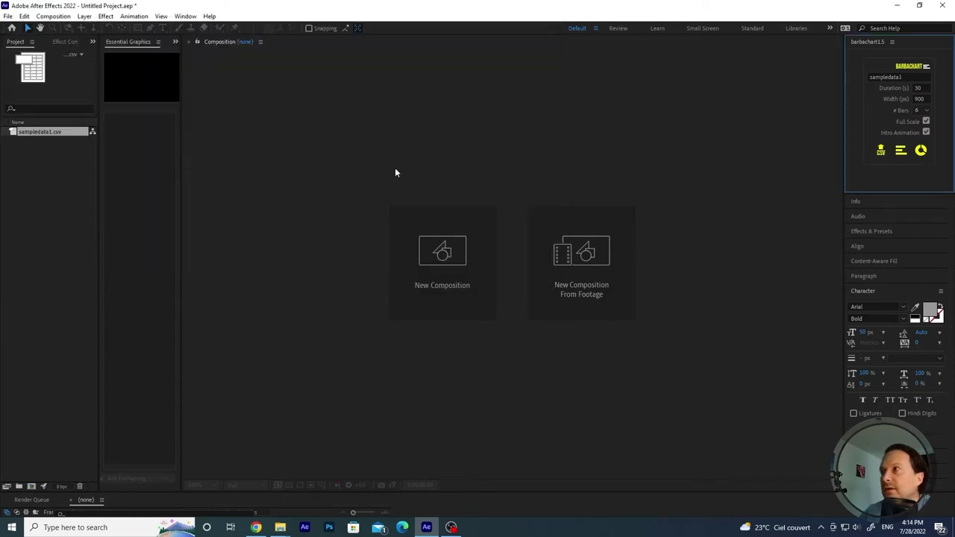
pyautogui.click(888, 77)
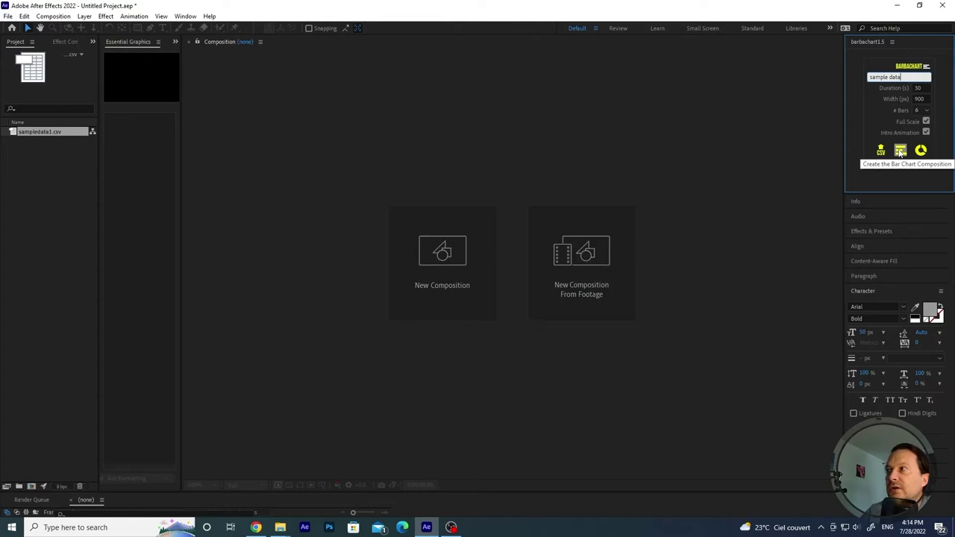
# Create the 'sample data' bar chart composition and preview its intro, stopping at 0:00:02:25
pyautogui.click(900, 151)
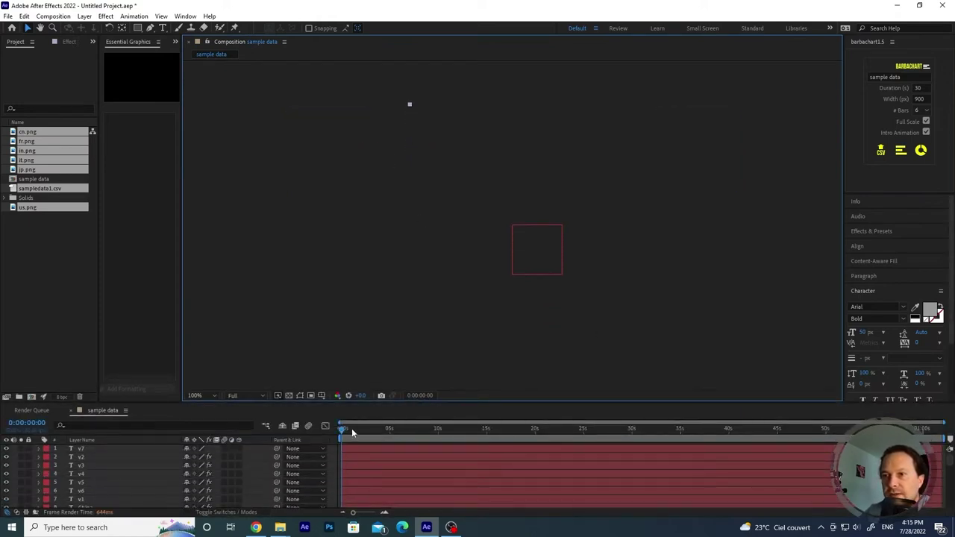
pyautogui.click(349, 438)
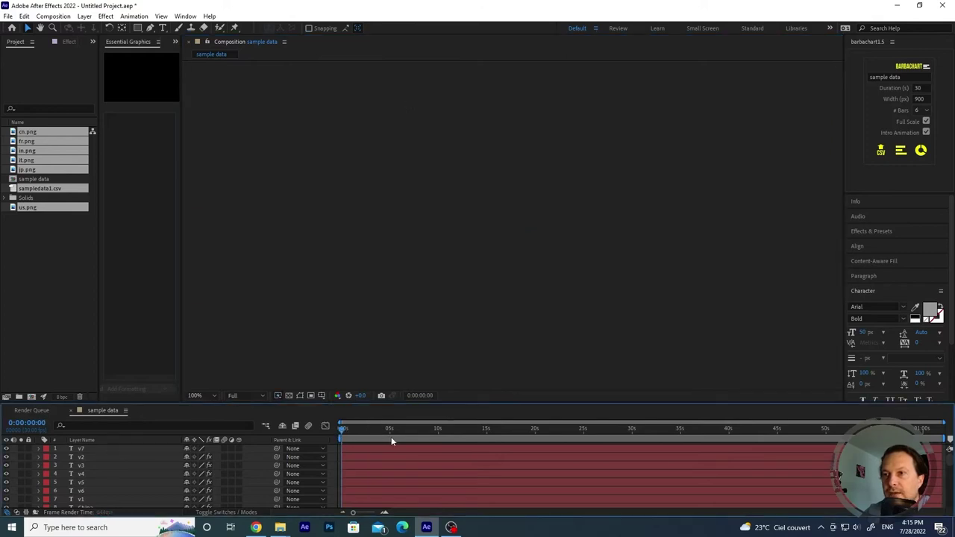
pyautogui.press('space')
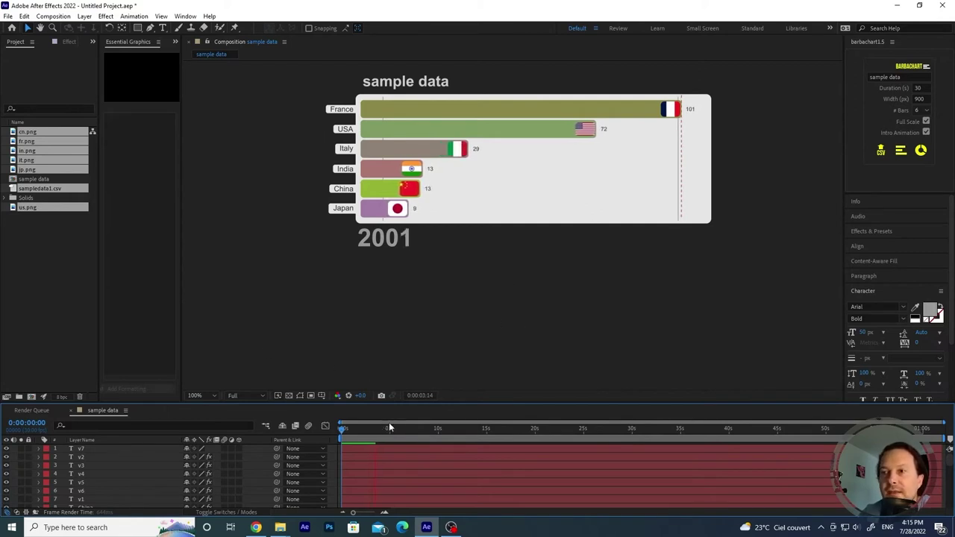
pyautogui.click(368, 428)
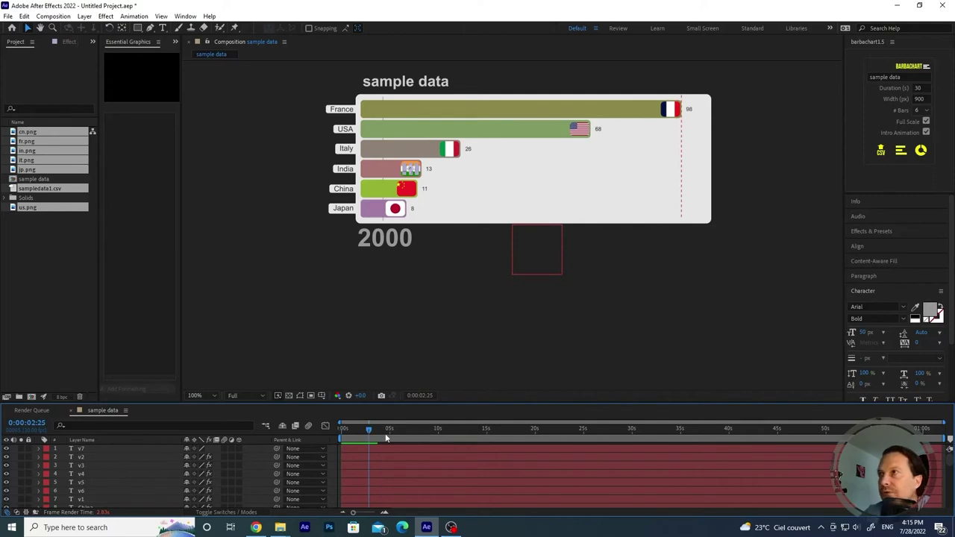
# In the config layer's Effect Controls, try BarSpacing at 56, then reset it to 40
pyautogui.scroll(-10, 85, 477)
pyautogui.click(85, 497)
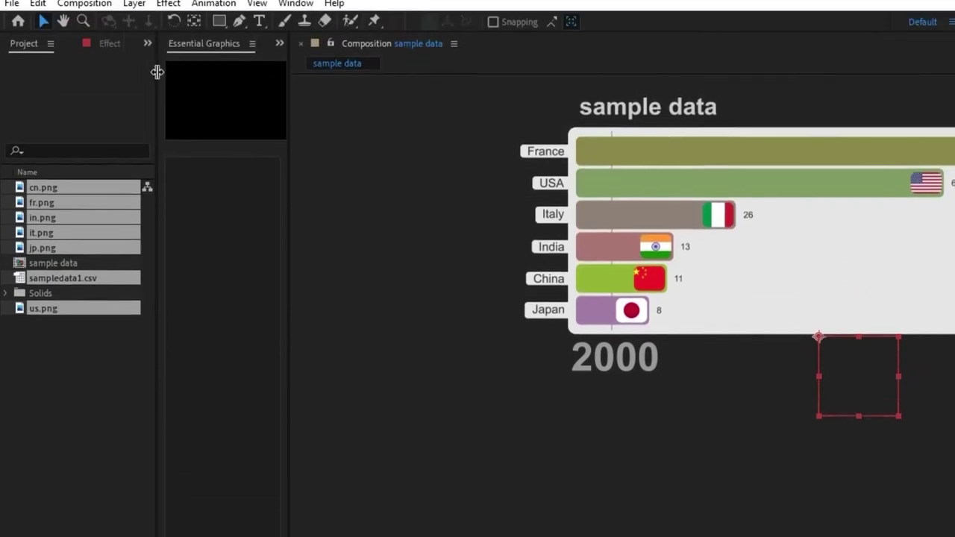
pyautogui.moveTo(156, 104); pyautogui.dragTo(257, 105)
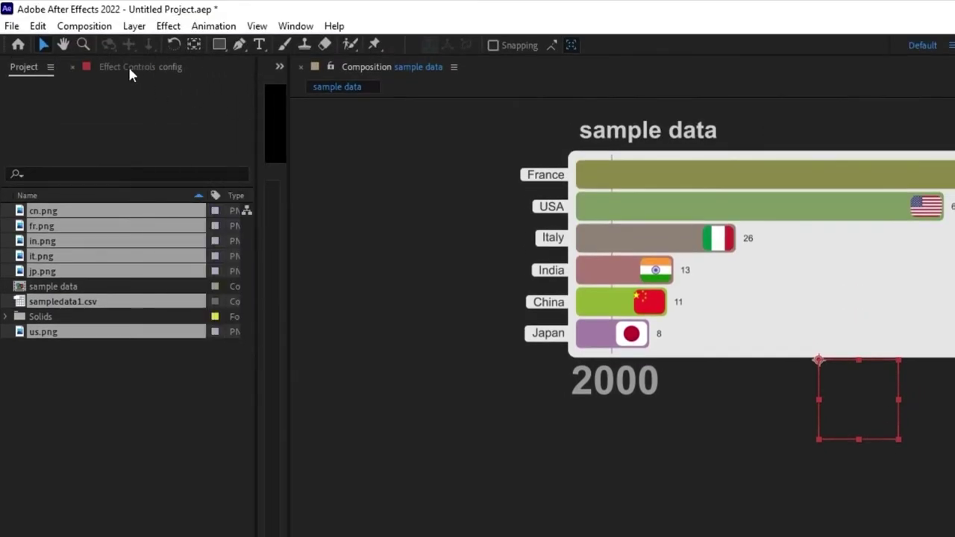
pyautogui.click(129, 66)
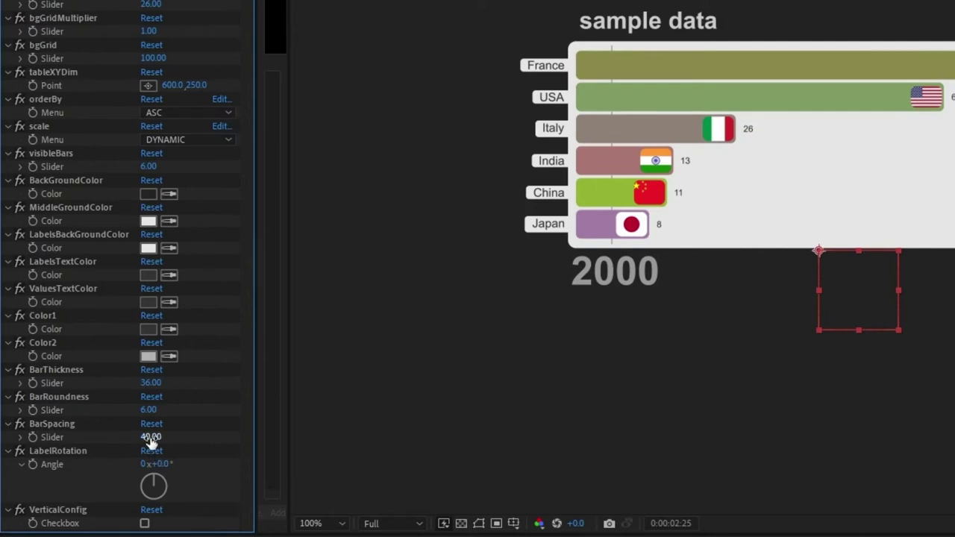
pyautogui.moveTo(149, 436); pyautogui.dragTo(160, 436)
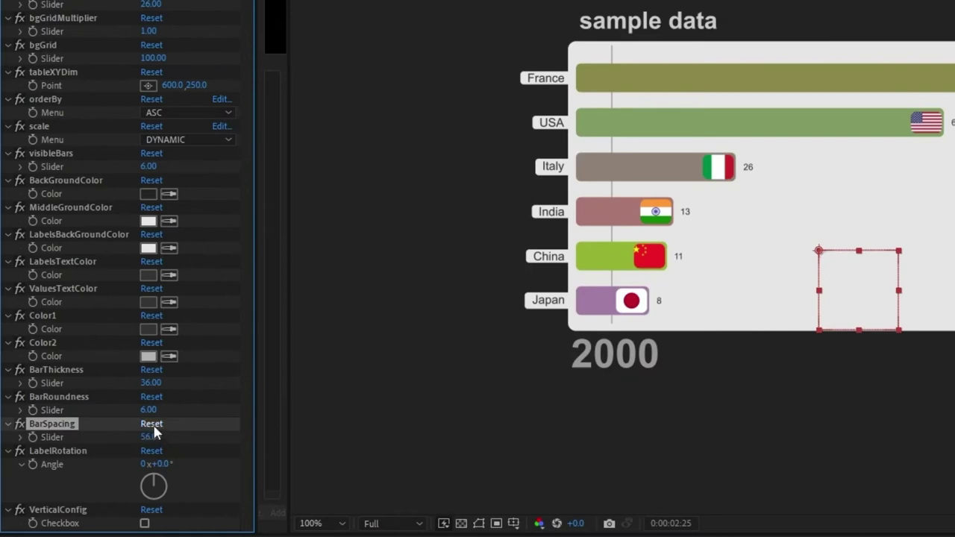
pyautogui.click(152, 425)
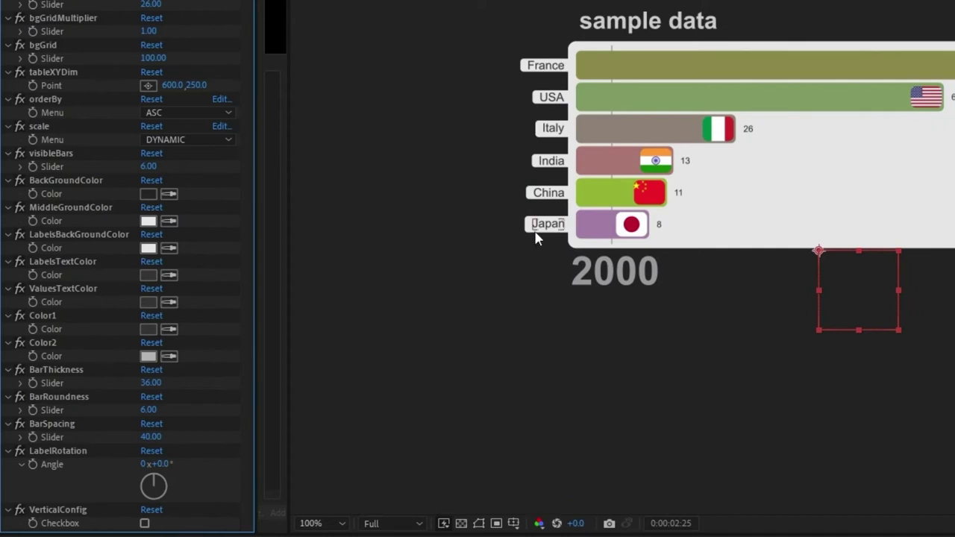
# Set LabelRotation to 45 degrees and enable VerticalConfig on the config layer
pyautogui.click(168, 464)
pyautogui.moveTo(167, 464); pyautogui.dragTo(184, 464)
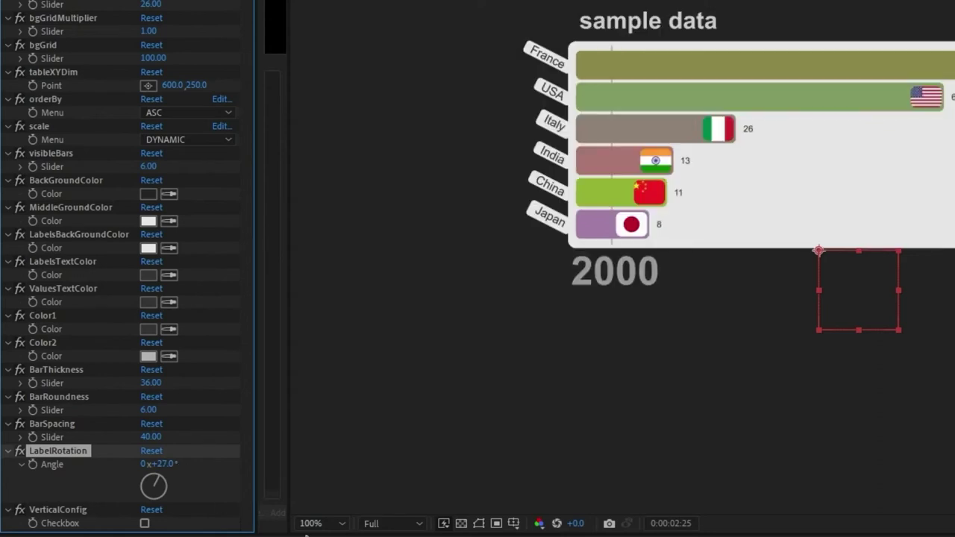
pyautogui.click(164, 464)
pyautogui.write('45')
pyautogui.press('Return')
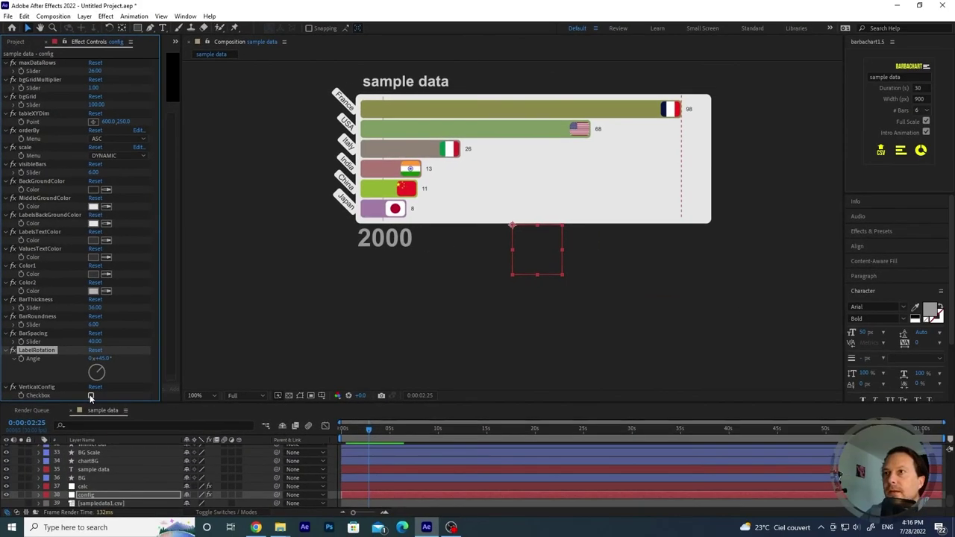
pyautogui.click(90, 396)
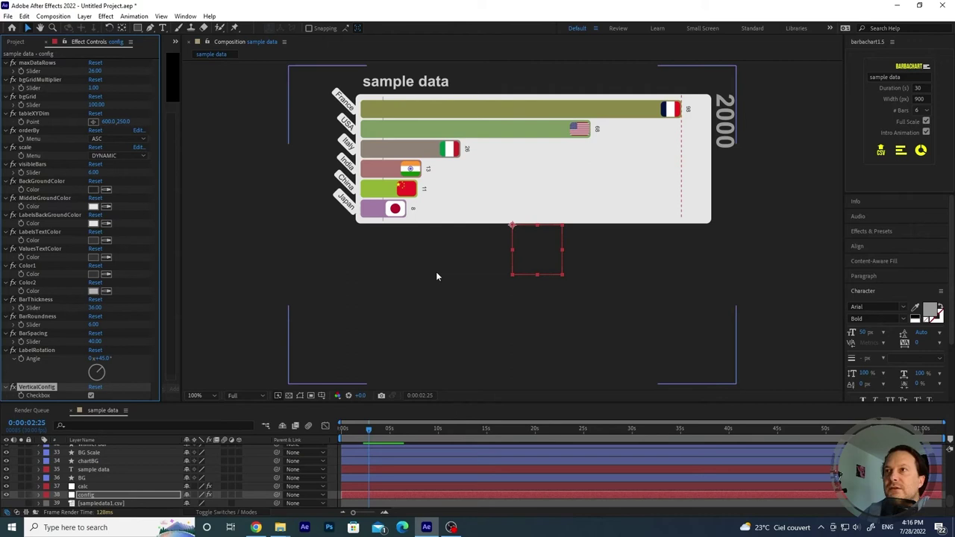
# Deselect the project files and drag the sample data comp onto the new-composition icon, creating 'sample data 2'
pyautogui.click(11, 43)
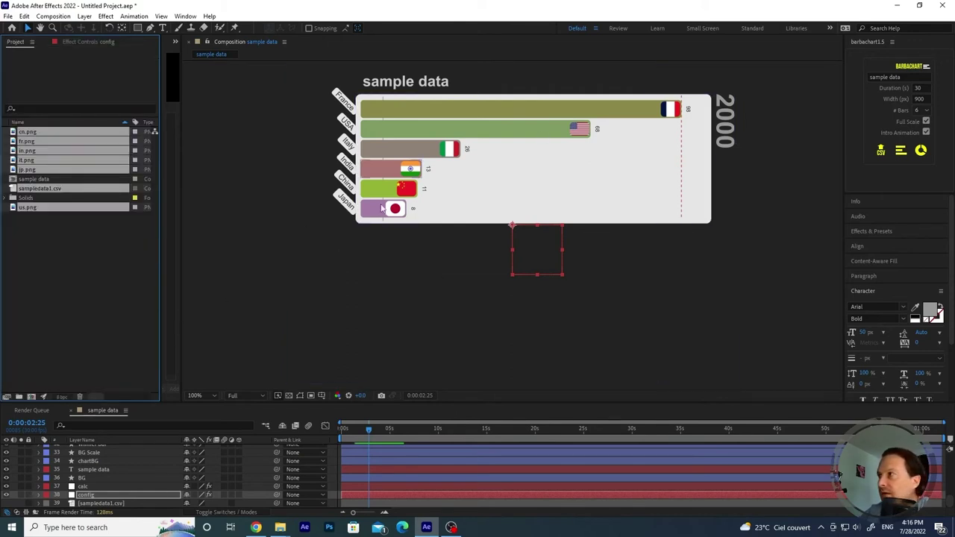
pyautogui.click(141, 261)
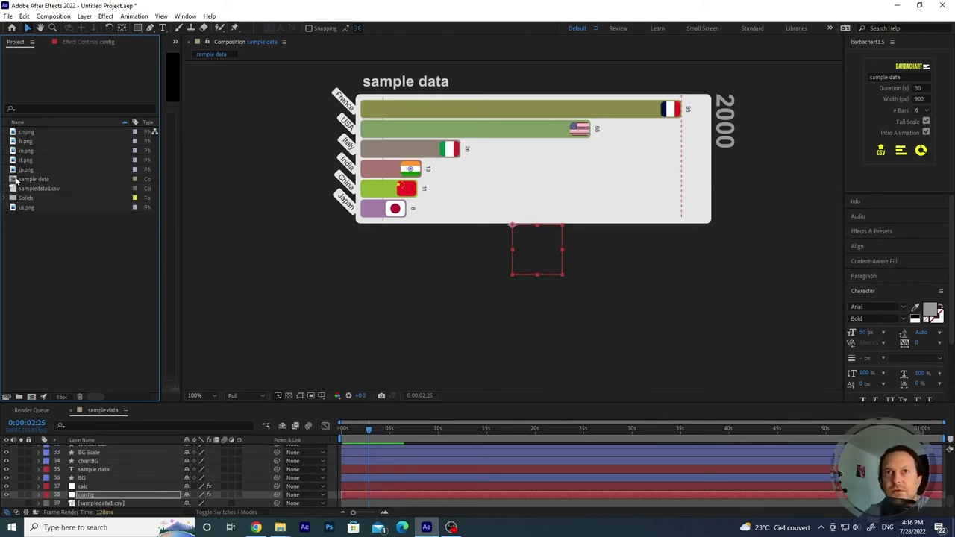
pyautogui.moveTo(25, 182); pyautogui.dragTo(31, 396)
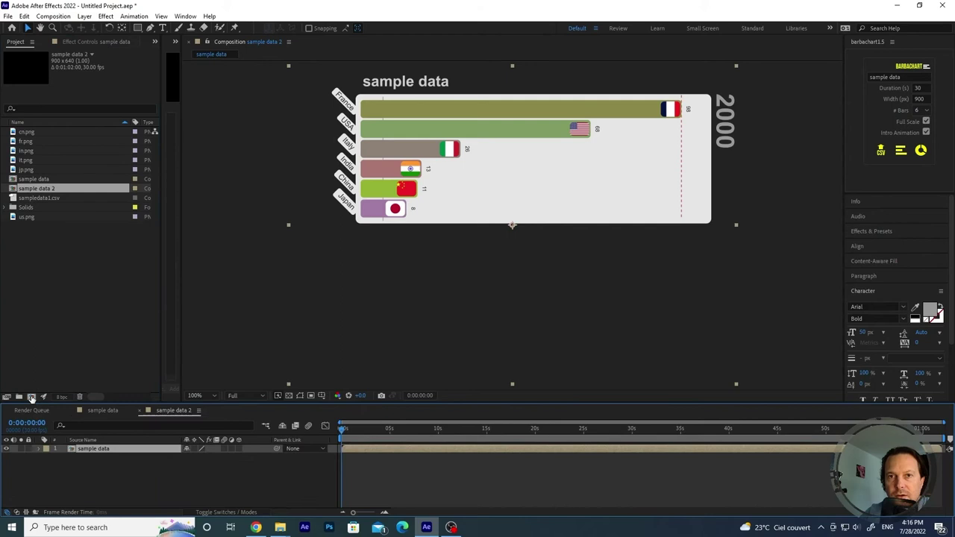
# Change the sample data 2 composition settings to width 640 and height 900
pyautogui.rightClick(34, 189)
pyautogui.click(74, 195)
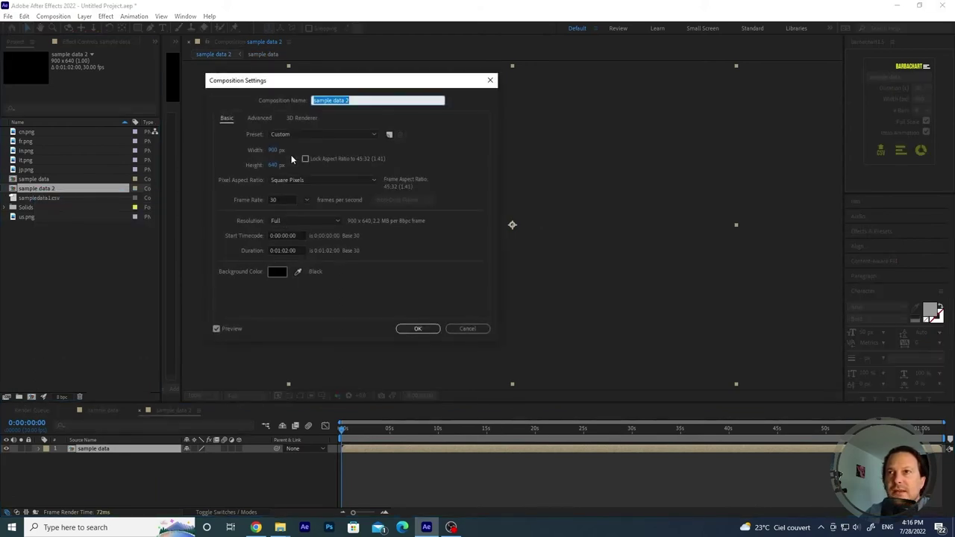
pyautogui.click(273, 152)
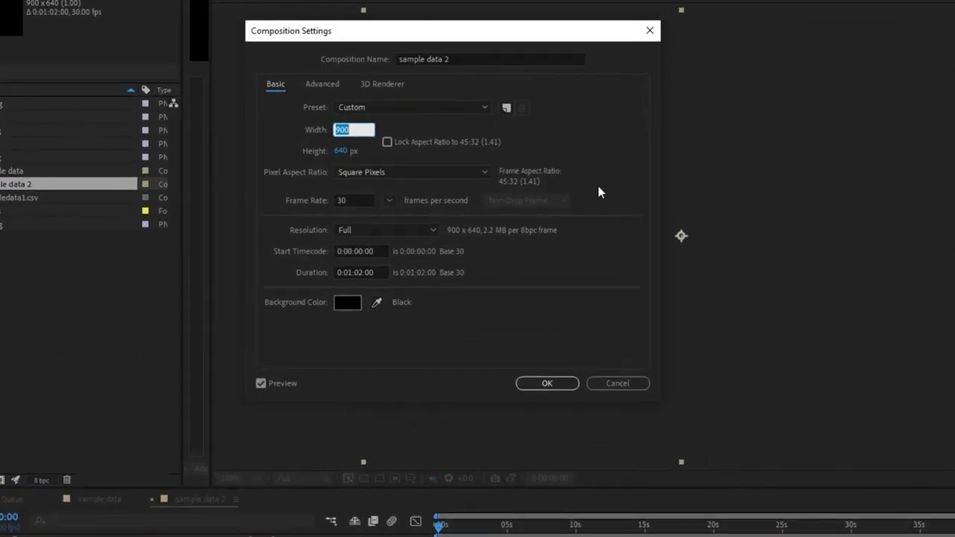
pyautogui.write('640')
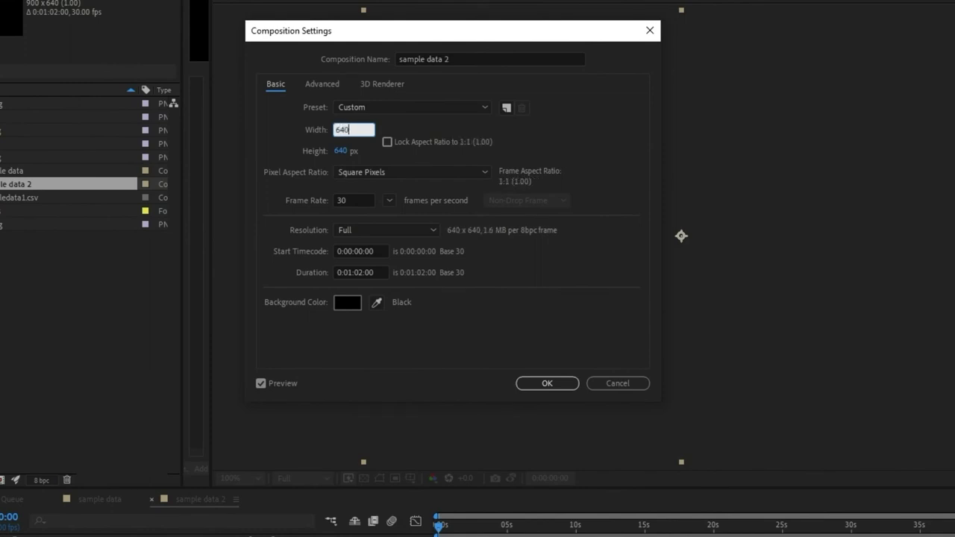
pyautogui.press('Tab')
pyautogui.write('900')
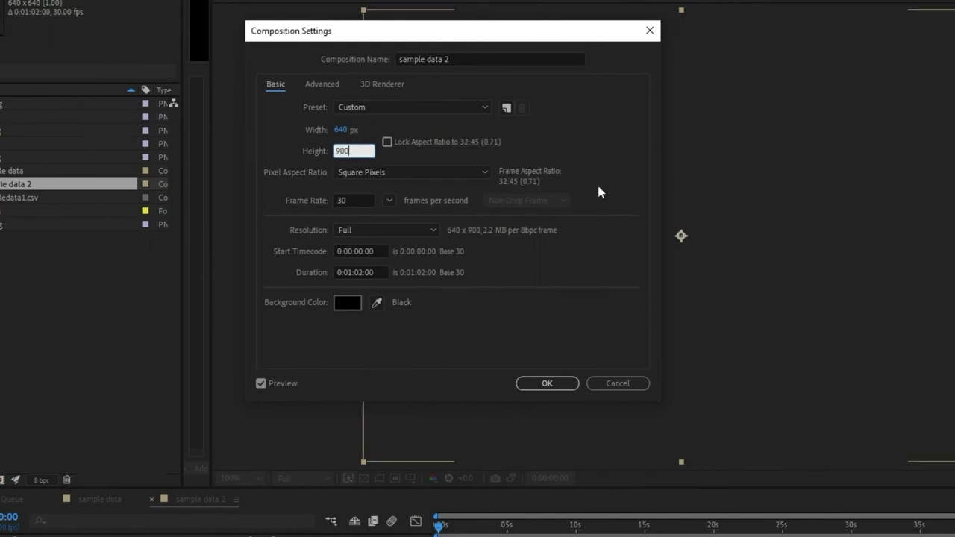
pyautogui.click(547, 383)
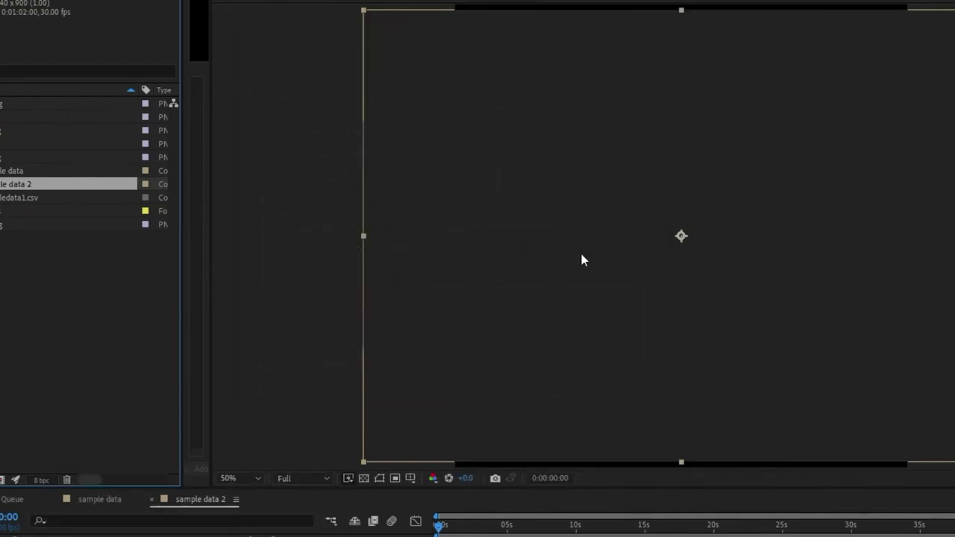
# Reset the viewer zoom to 50% and move the playhead to about 13 seconds
pyautogui.press(',')
pyautogui.press(',')
pyautogui.press(',')
pyautogui.press(',')
pyautogui.press('.')
pyautogui.press('.')
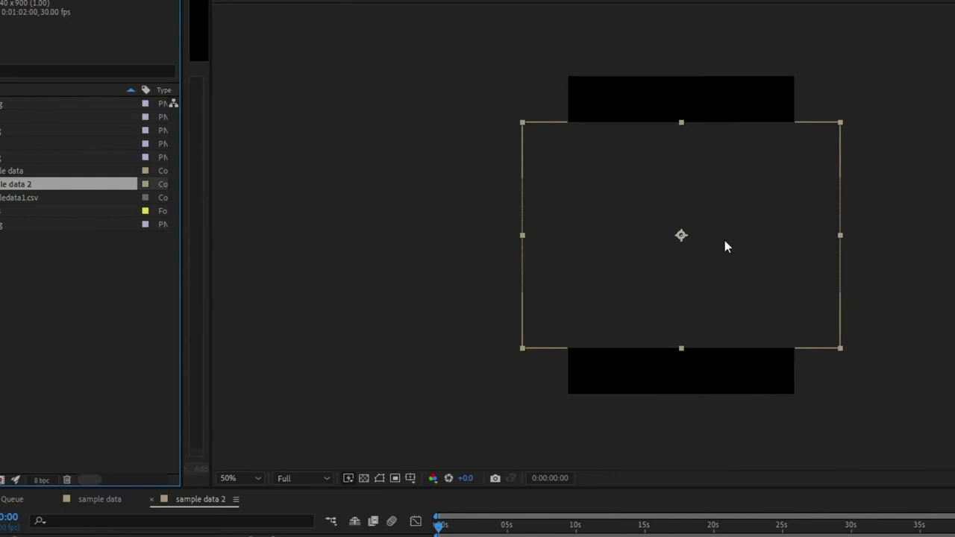
pyautogui.click(725, 240)
pyautogui.click(127, 531)
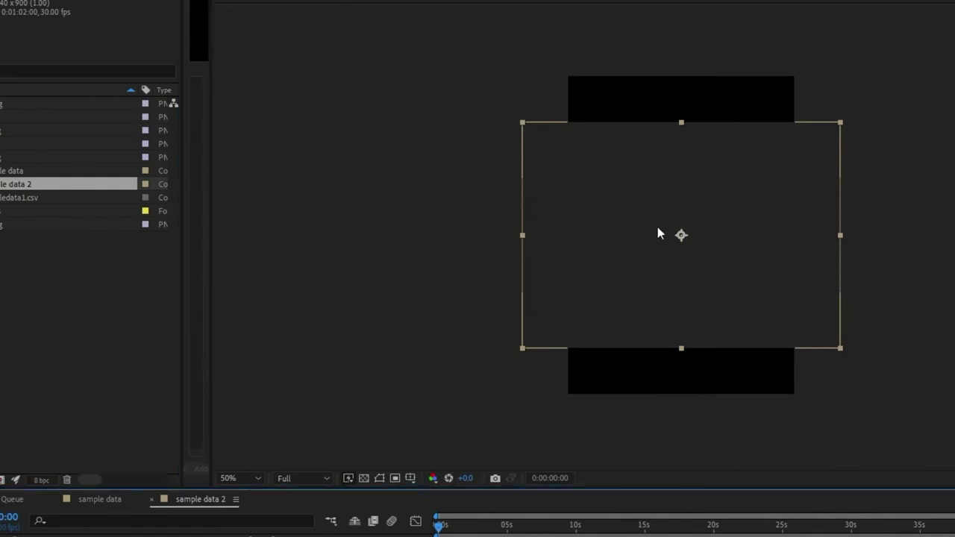
pyautogui.moveTo(574, 526); pyautogui.dragTo(620, 528)
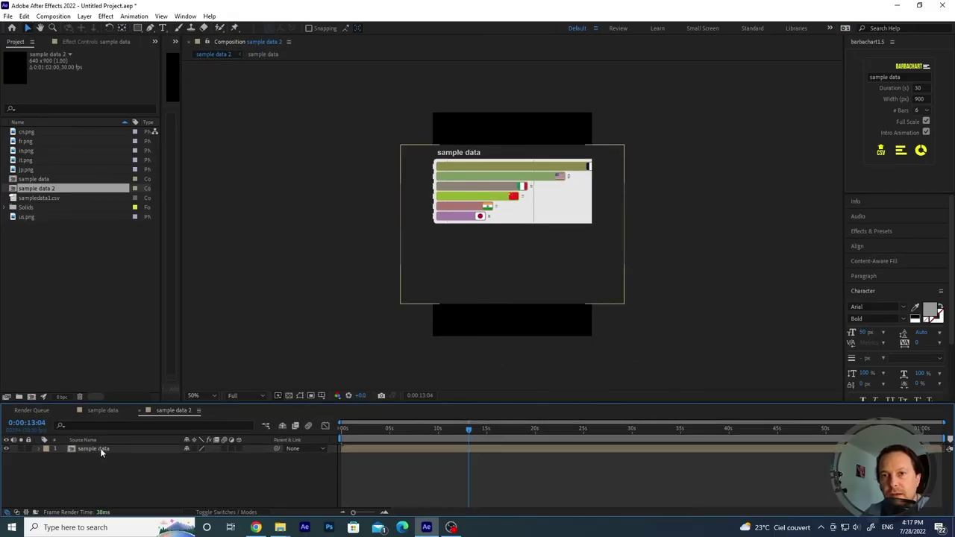
# Rotate the nested sample data layer to −90° and preview the animation from the start
pyautogui.click(100, 447)
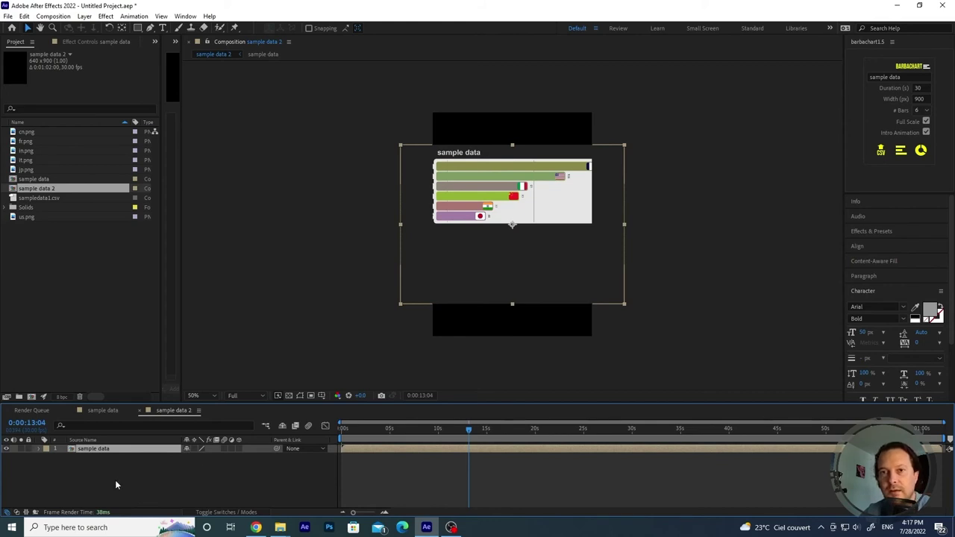
pyautogui.press('r')
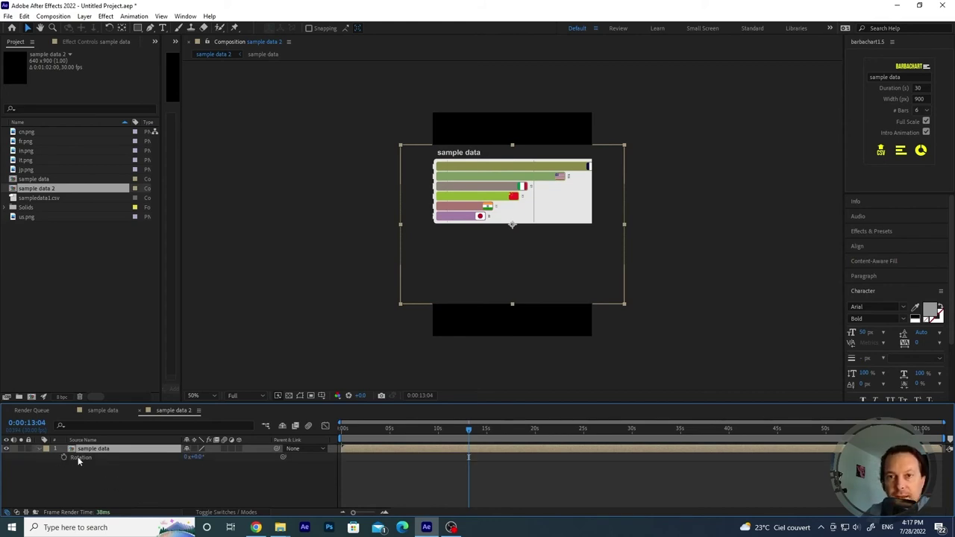
pyautogui.click(196, 457)
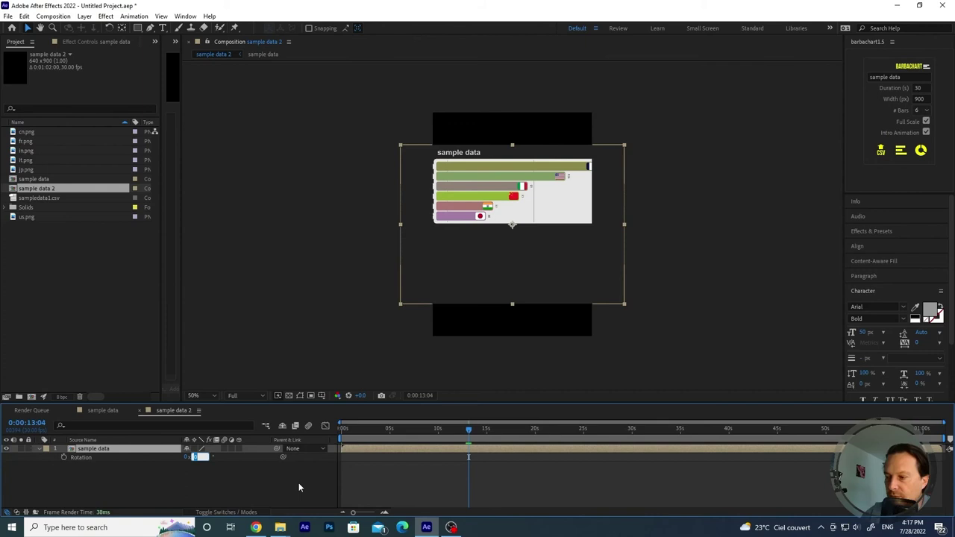
pyautogui.write('-6')
pyautogui.press('Return')
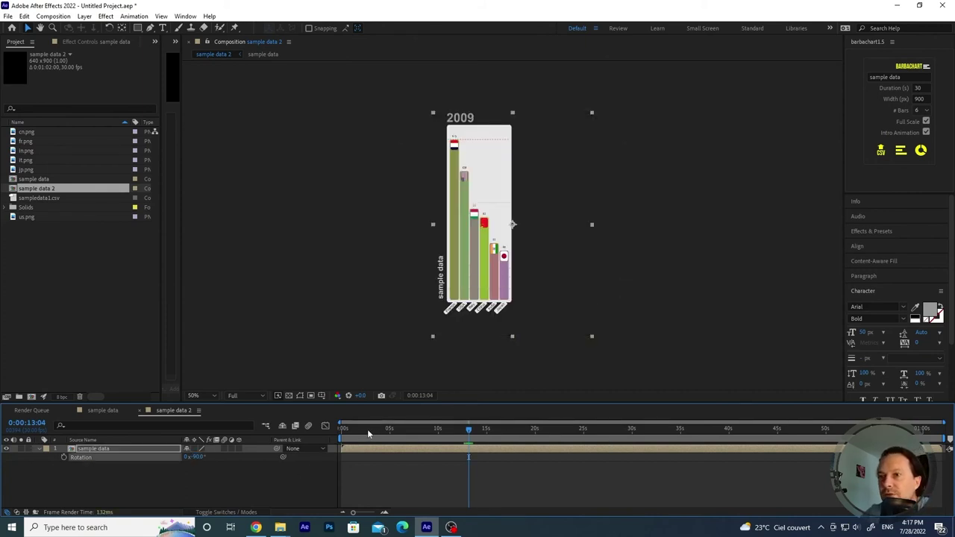
pyautogui.press('Home')
pyautogui.press('space')
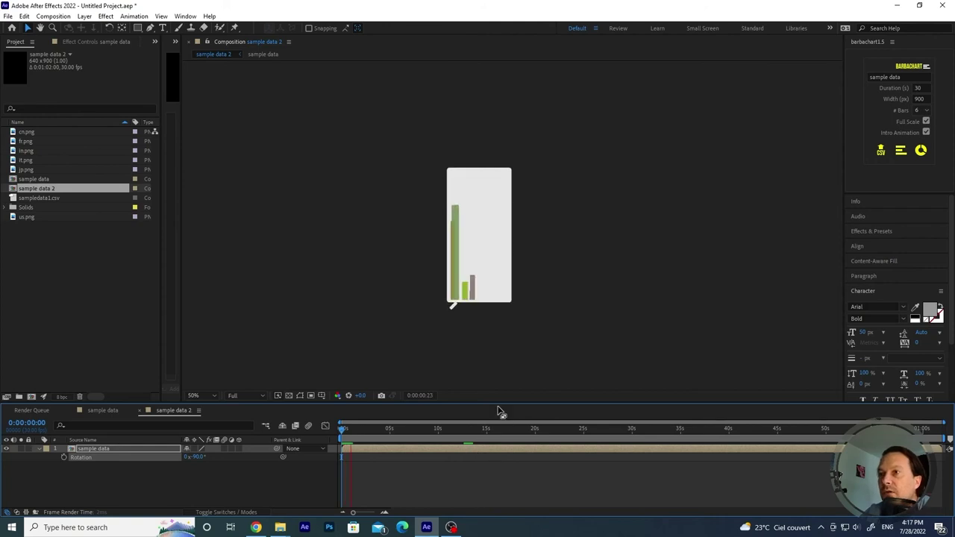